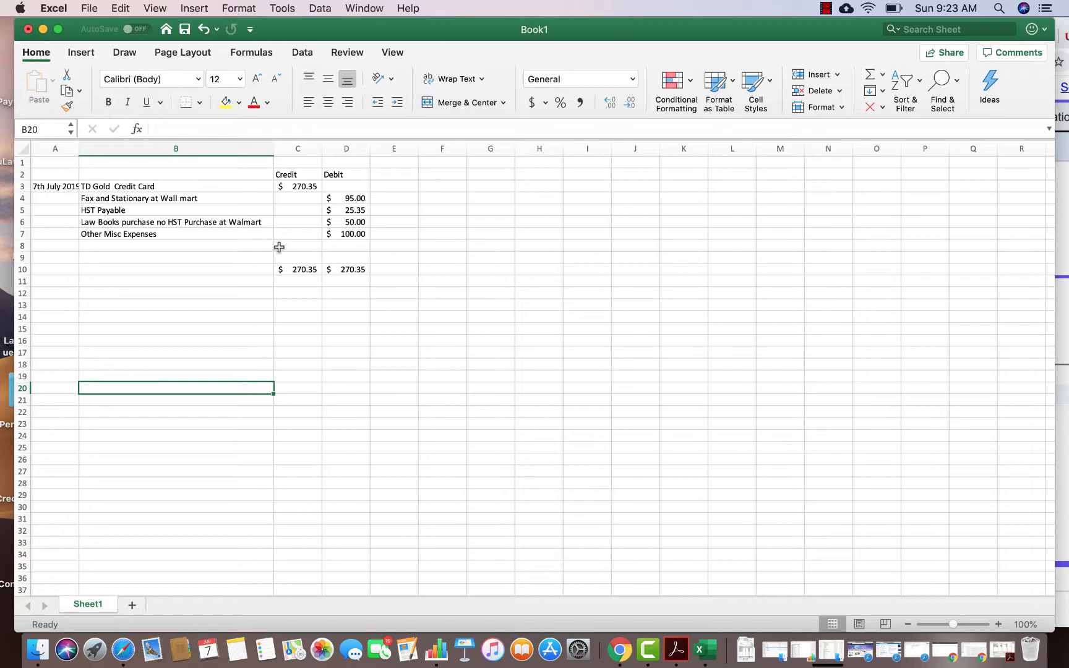
Switch from the spreadsheet to uLawPractice in Chrome and open a new general transfer for the TD Gold Credit Card account.
left_click(1063, 244)
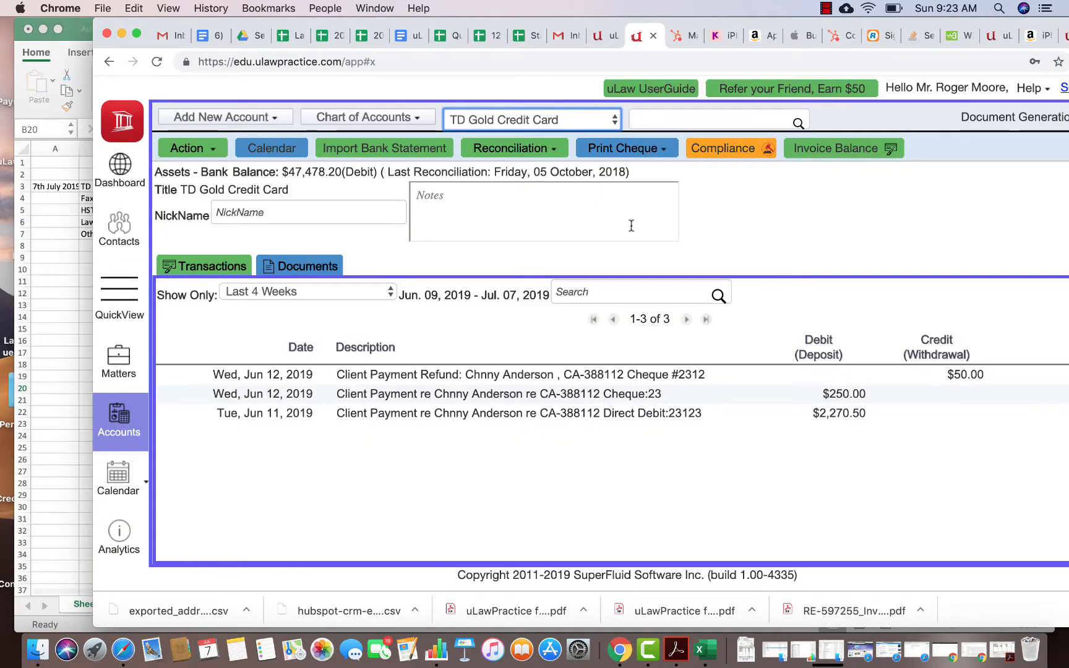
left_click(193, 154)
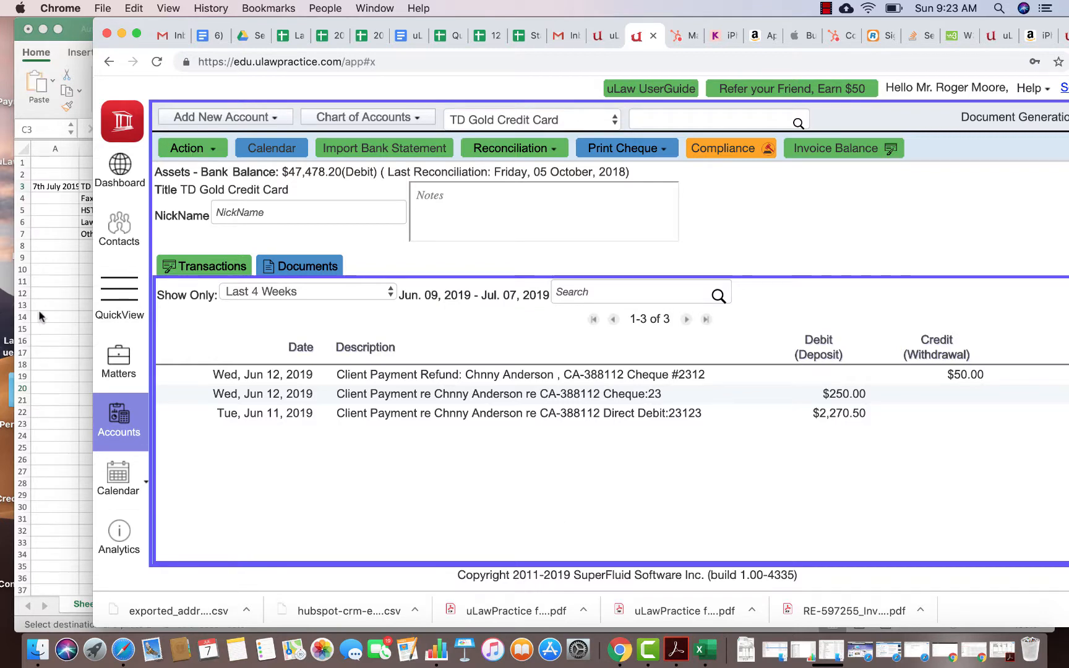
left_click(39, 315)
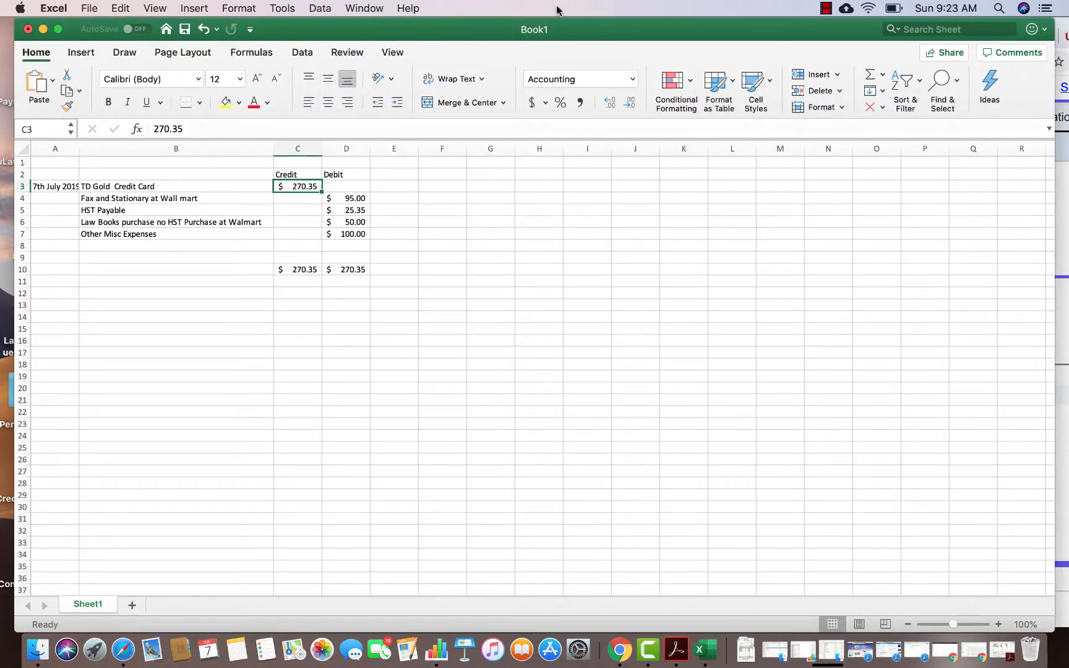
left_click(1067, 429)
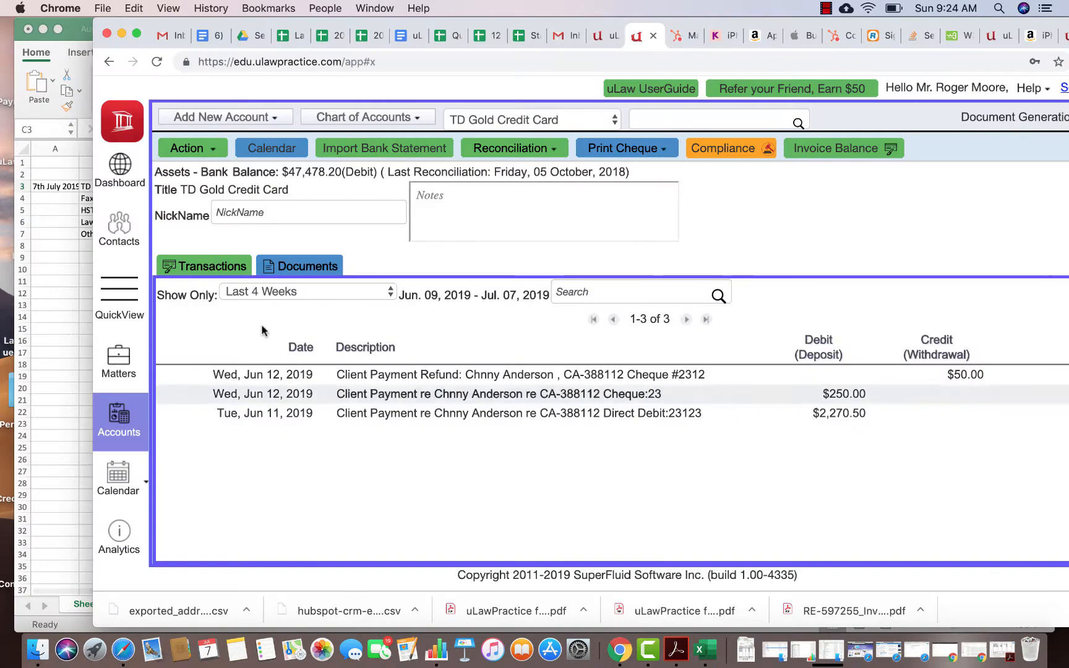
left_click(208, 149)
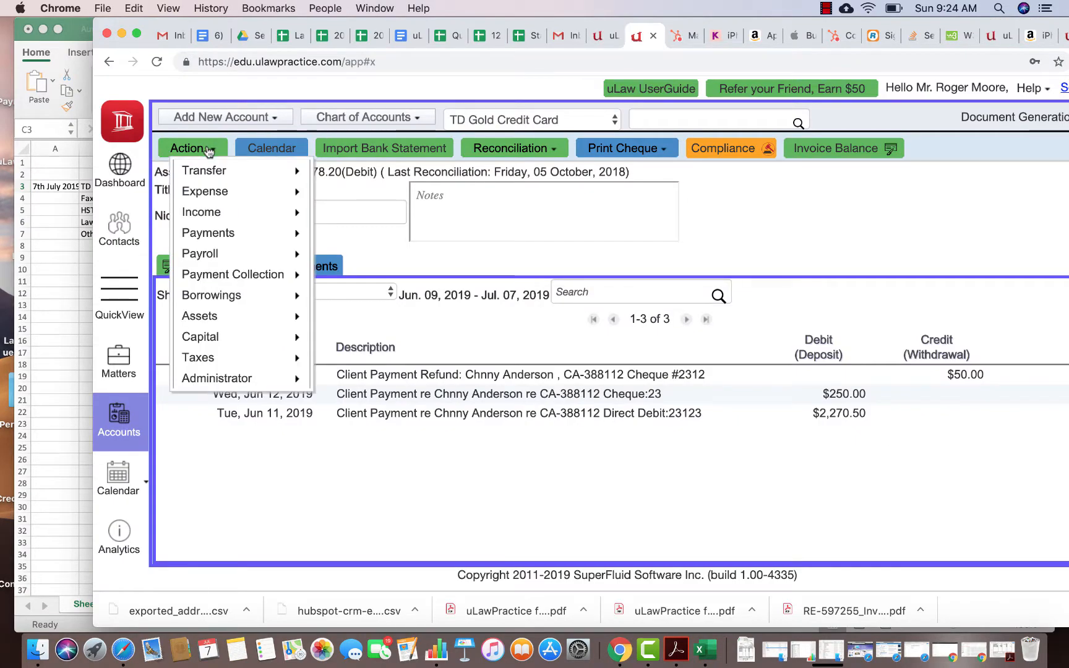
mouse_move(218, 173)
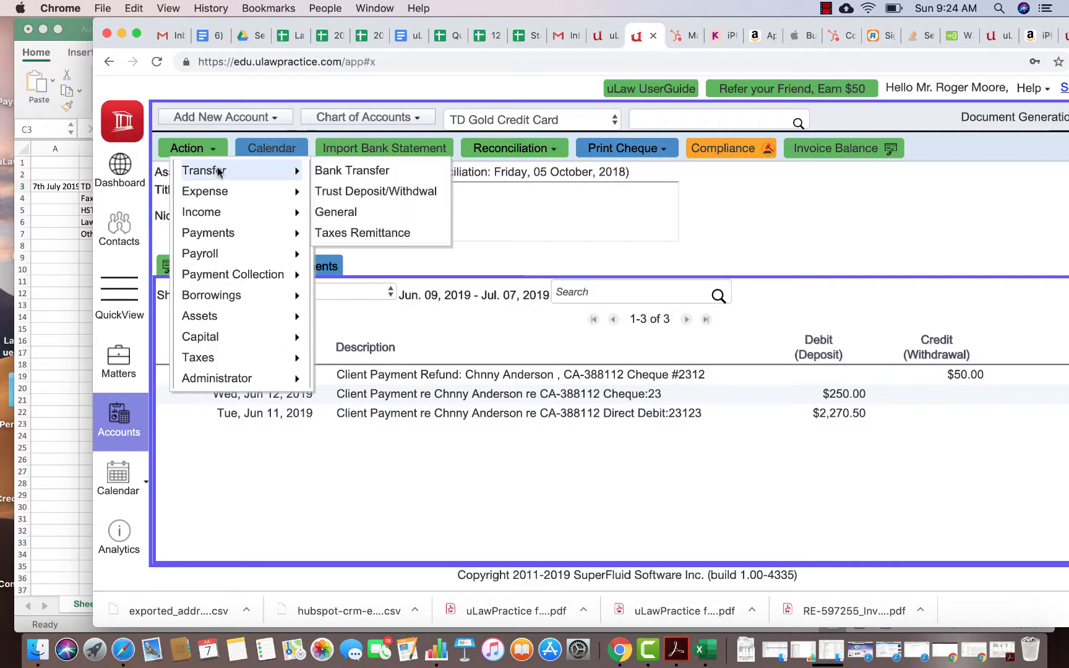
left_click(363, 213)
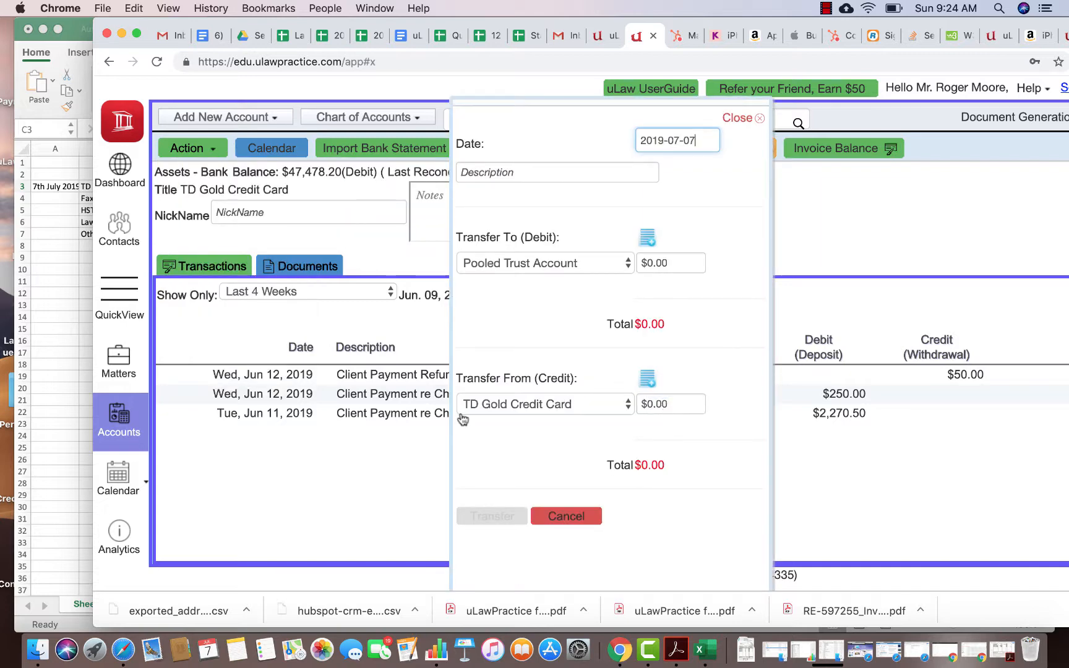
Set the credit amount transferred from TD Gold Credit Card to $270.35.
left_click(658, 402)
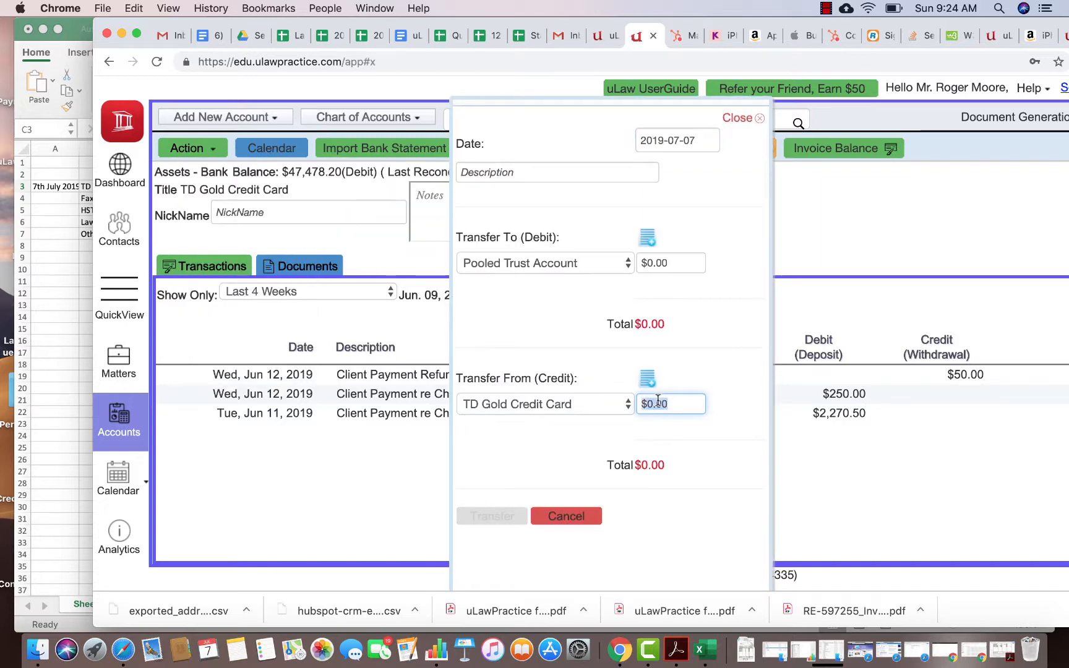
type("270.35")
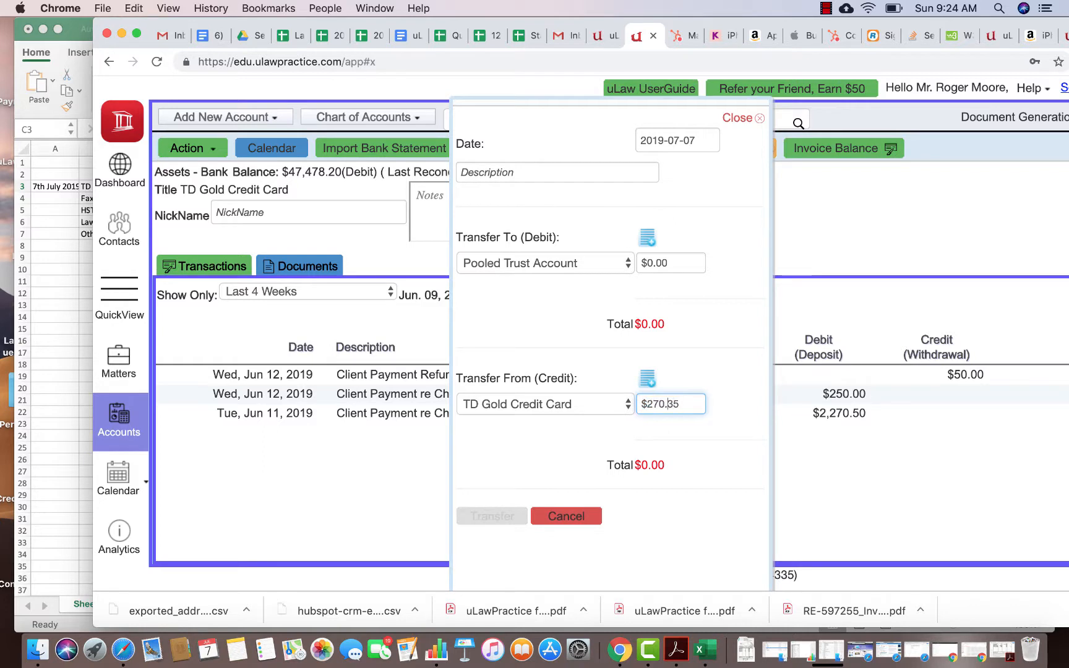
left_click(599, 451)
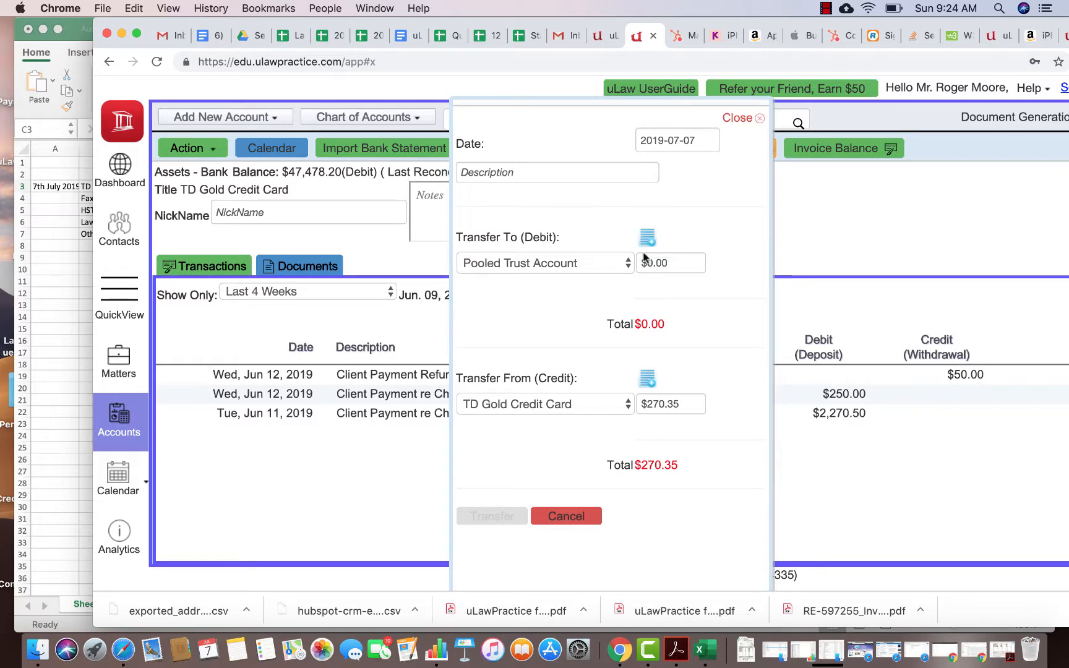
Check the expense list in the spreadsheet, then add three more debit lines and describe the transfer as "Journal Entry for Wallmart Visit".
left_click(65, 277)
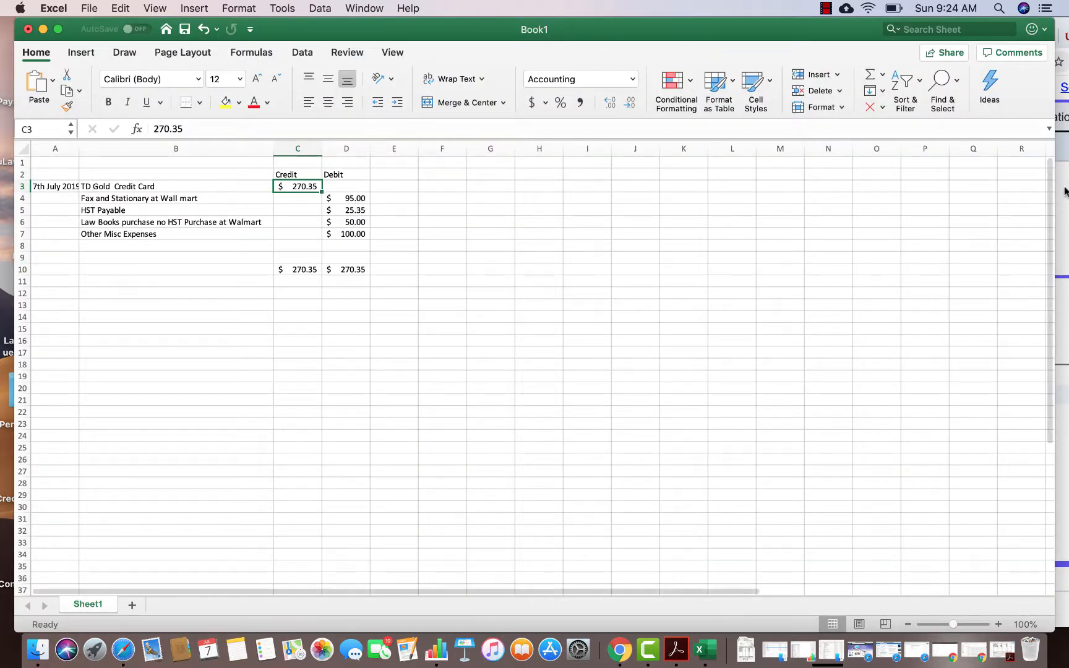
left_click(1065, 201)
left_click(647, 239)
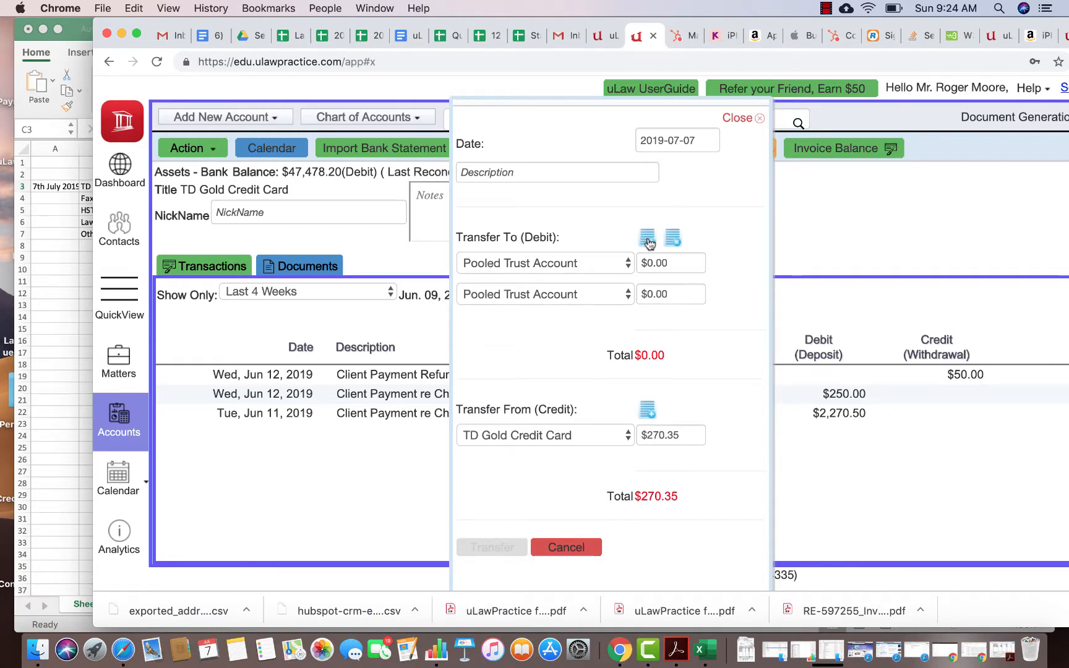
left_click(648, 239)
left_click(647, 239)
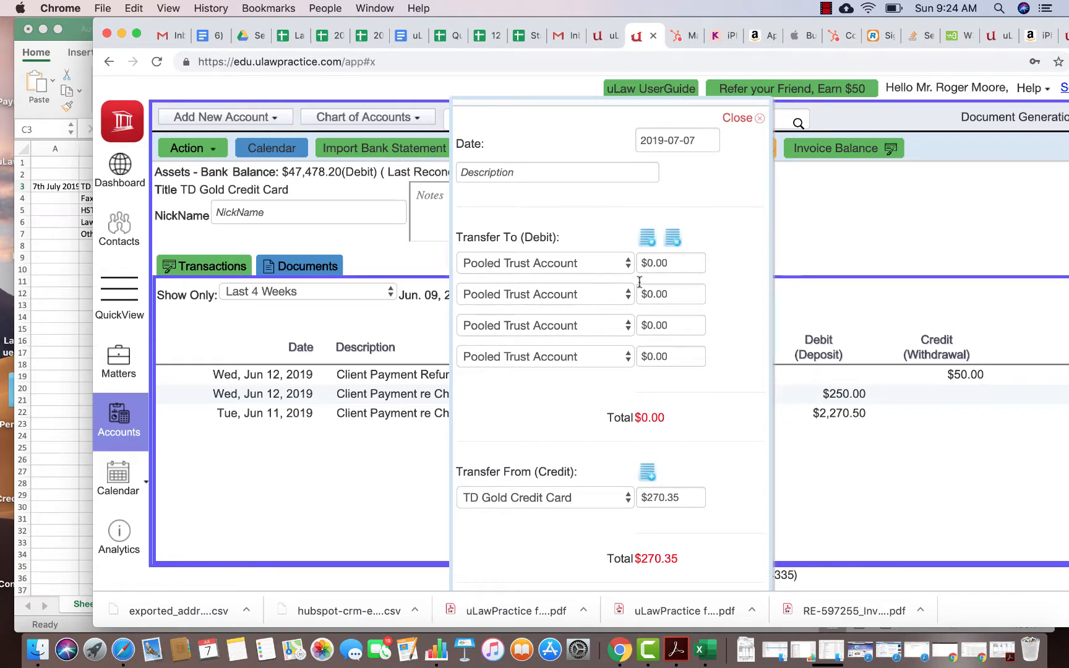
left_click(502, 172)
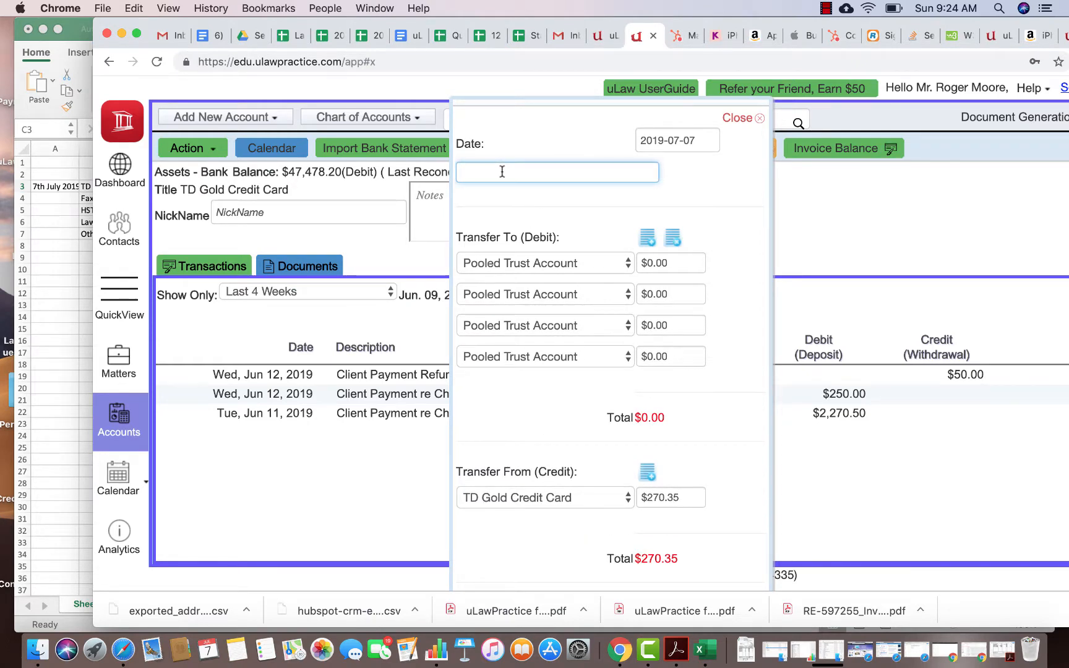
type("Journal Entry for Wallmart Visit")
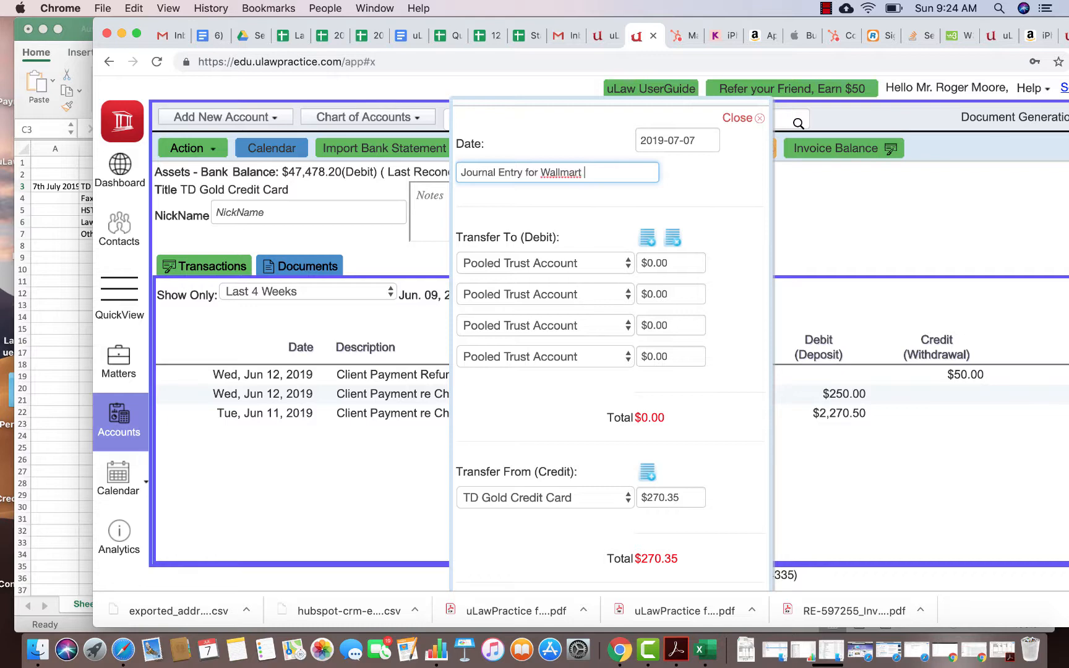
Assign the four debit lines, in order, to HST Payable, Printing and Stationery, Office Supplies and Miscellaneous.
left_click(561, 265)
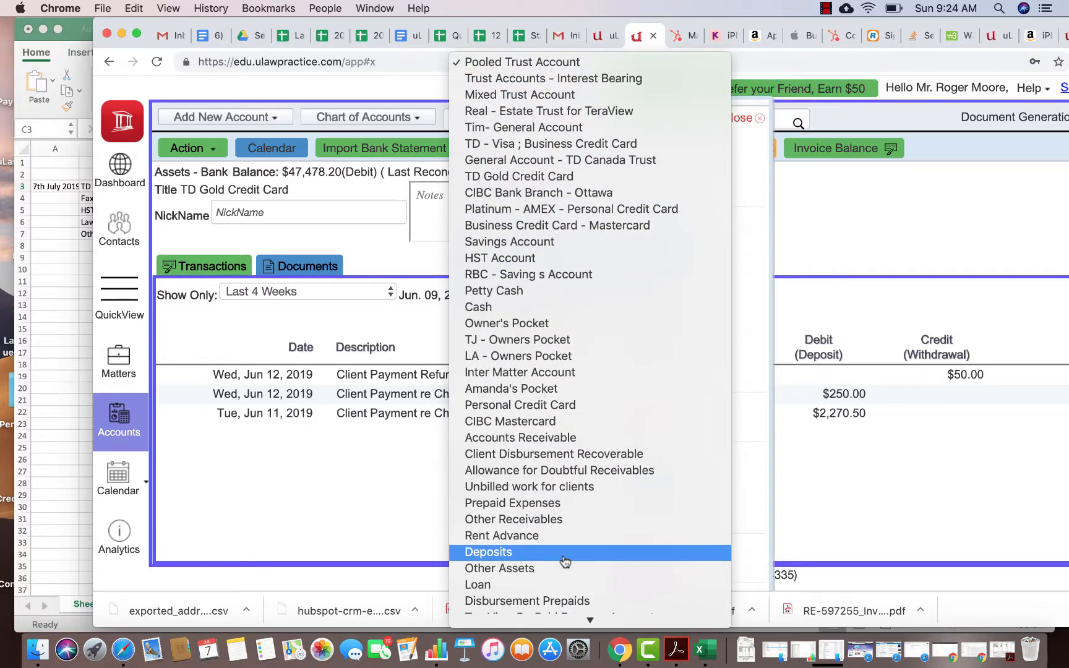
mouse_move(555, 632)
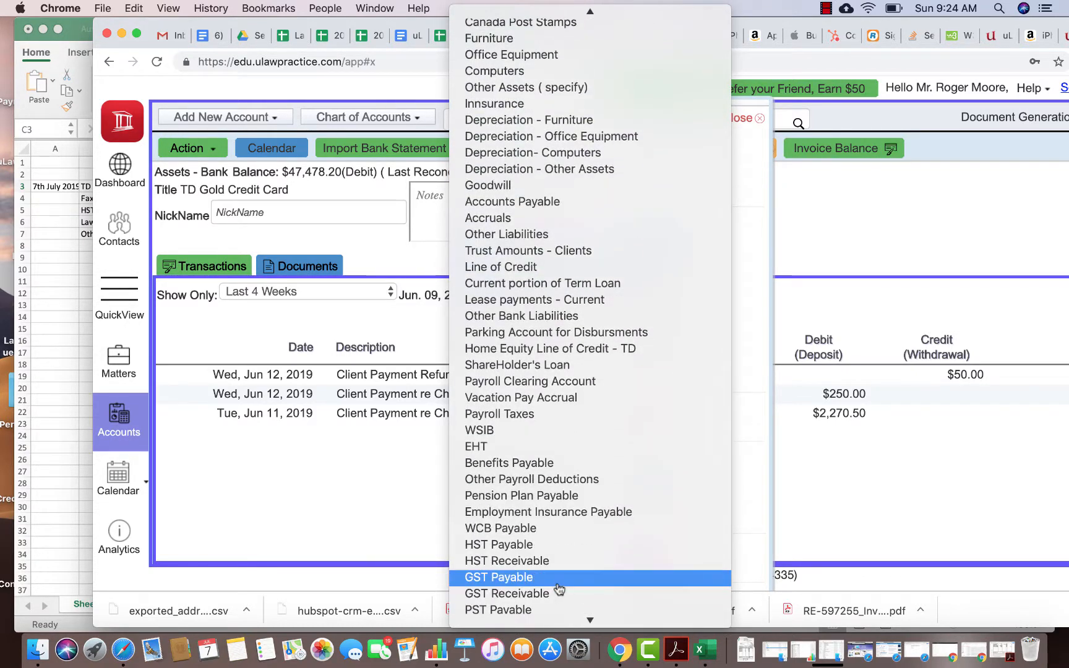
left_click(542, 544)
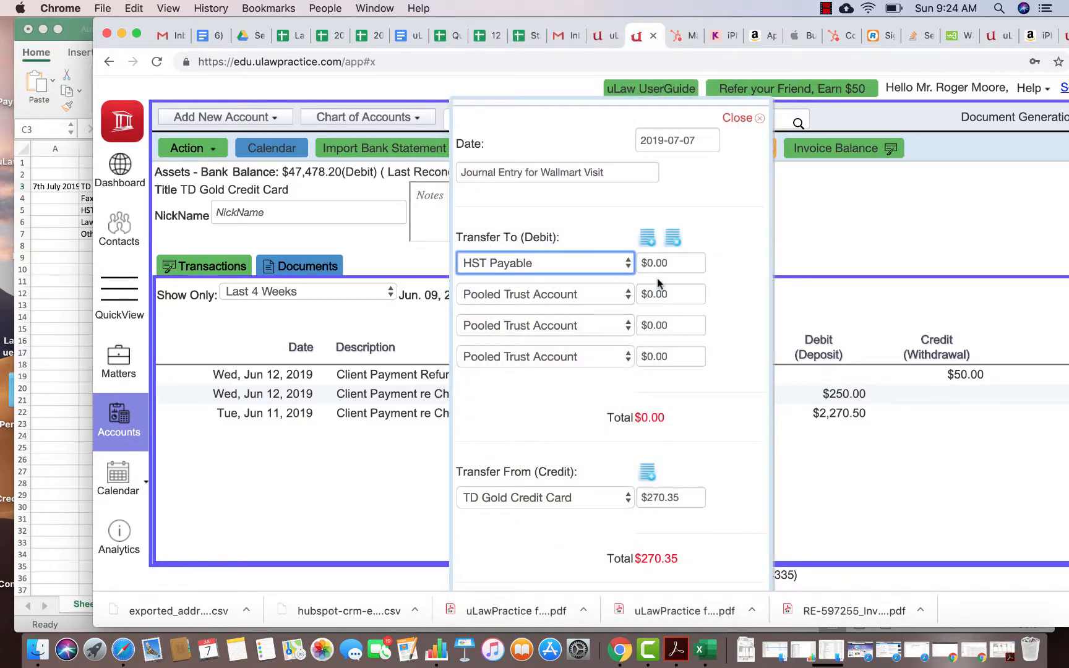
left_click(554, 295)
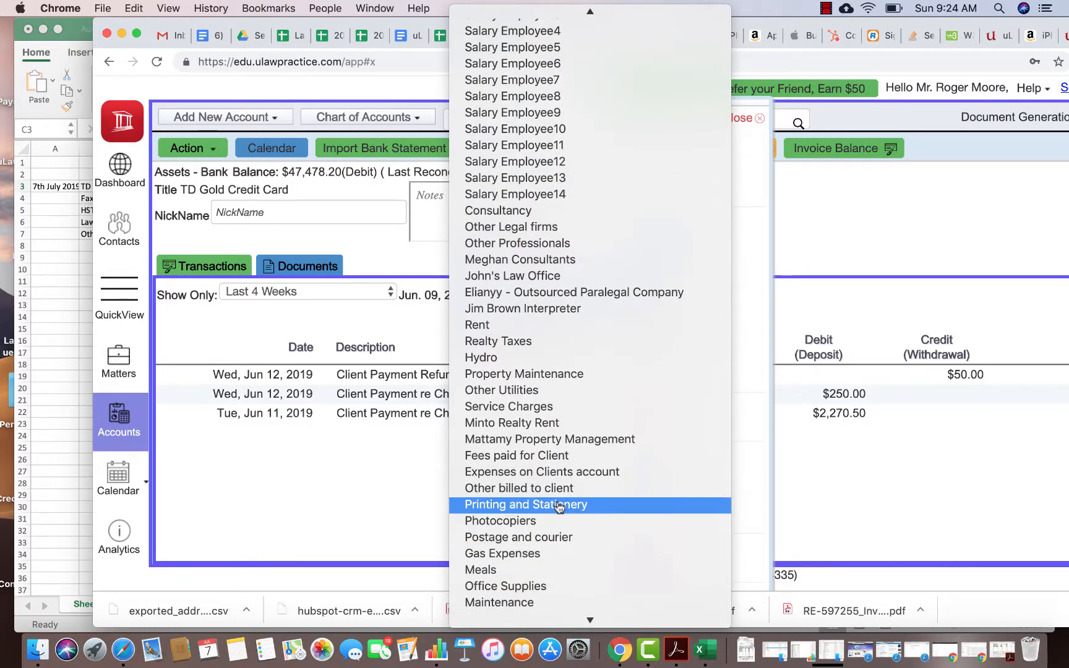
left_click(559, 504)
left_click(620, 333)
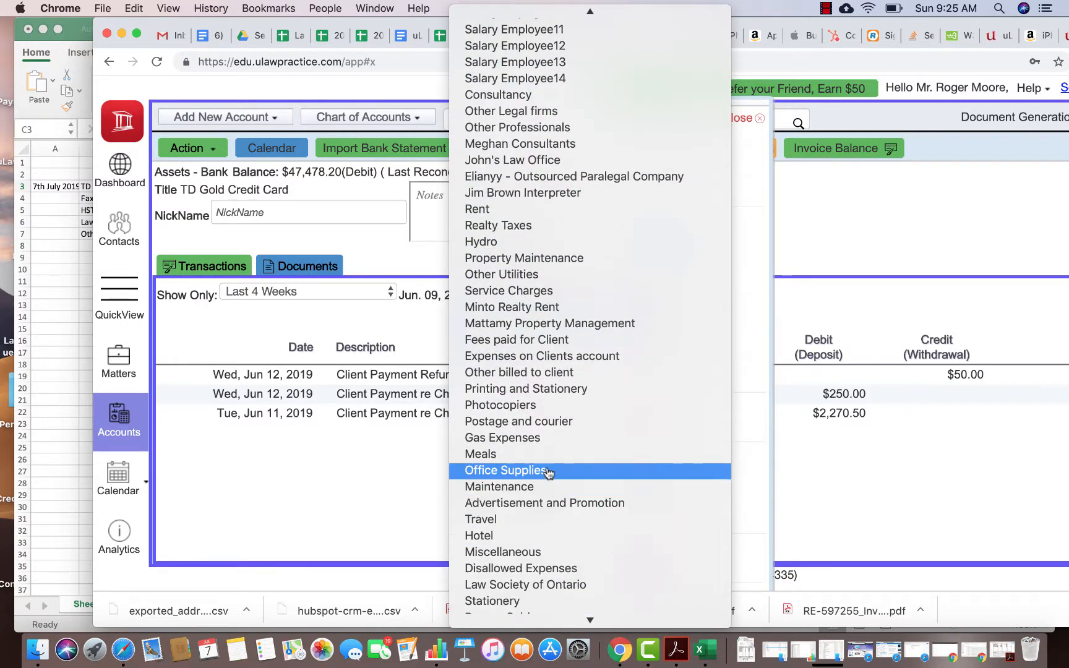
left_click(548, 471)
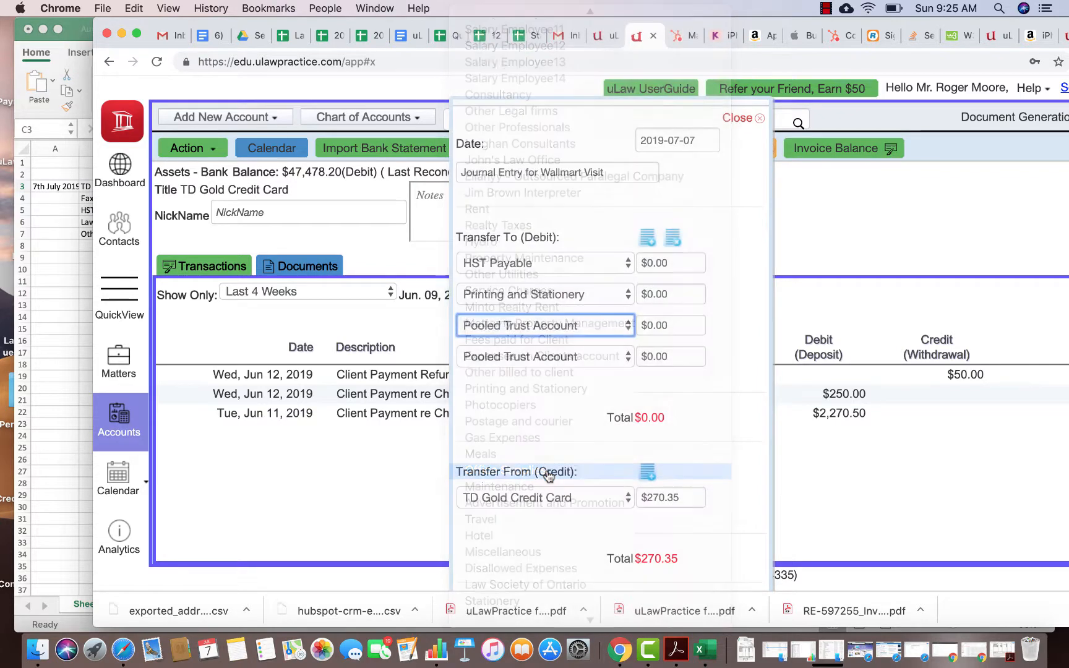
left_click(544, 358)
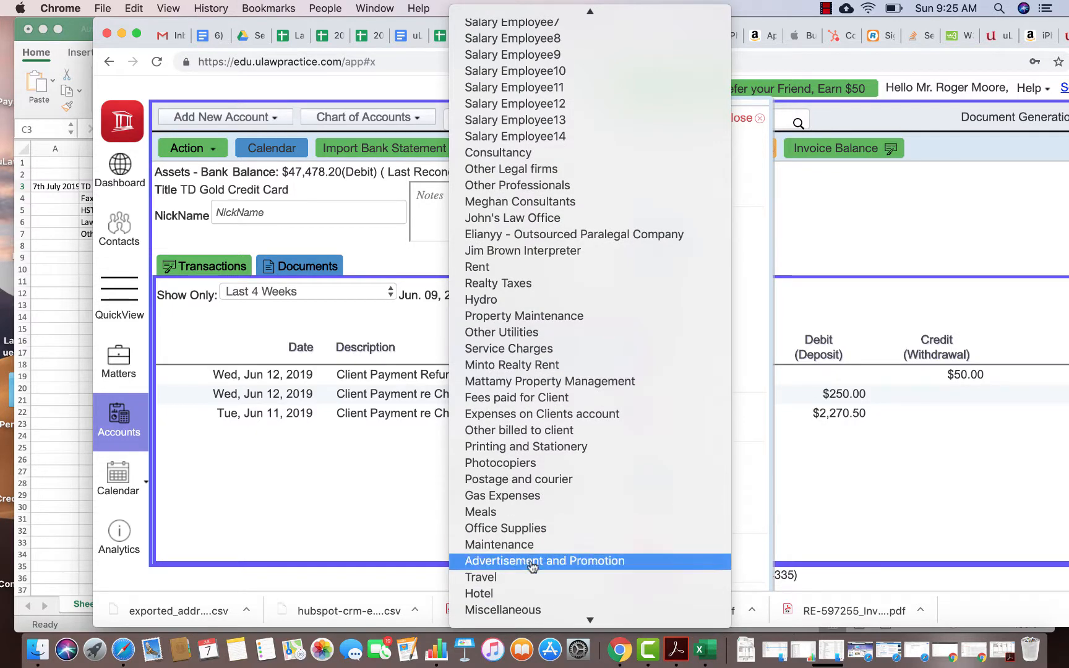
left_click(527, 610)
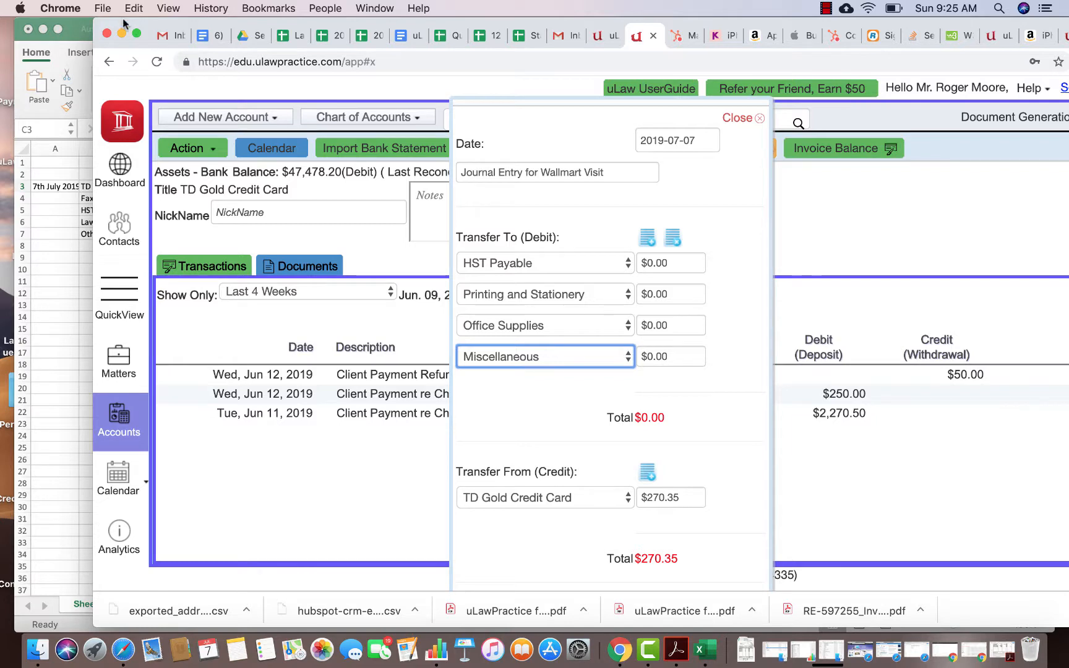
Move the browser window off the spreadsheet figures and enter debits of $95.00 for Printing and Stationery and $25.35 for HST Payable.
left_click_drag(126, 25, 423, 10)
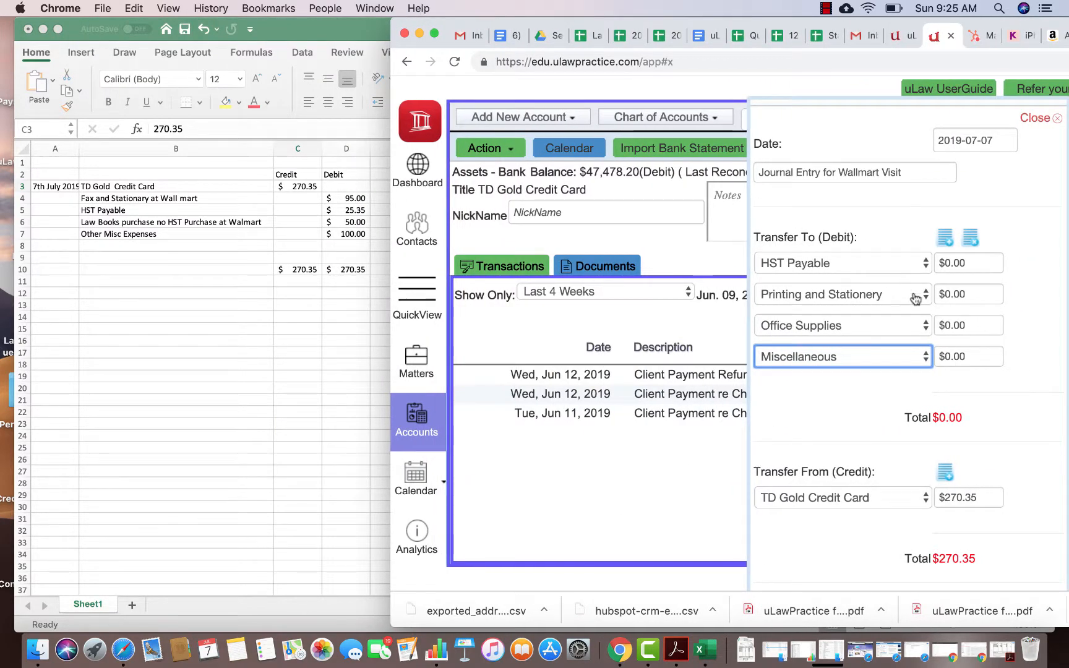
left_click(962, 296)
triple_click(962, 295)
type("95")
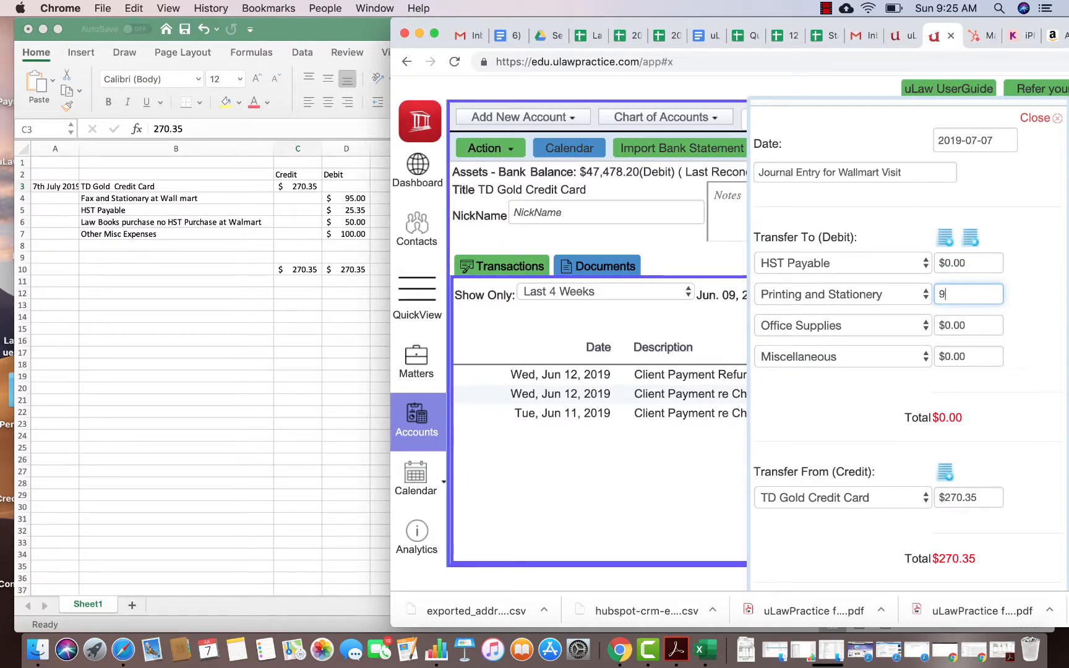
left_click(948, 265)
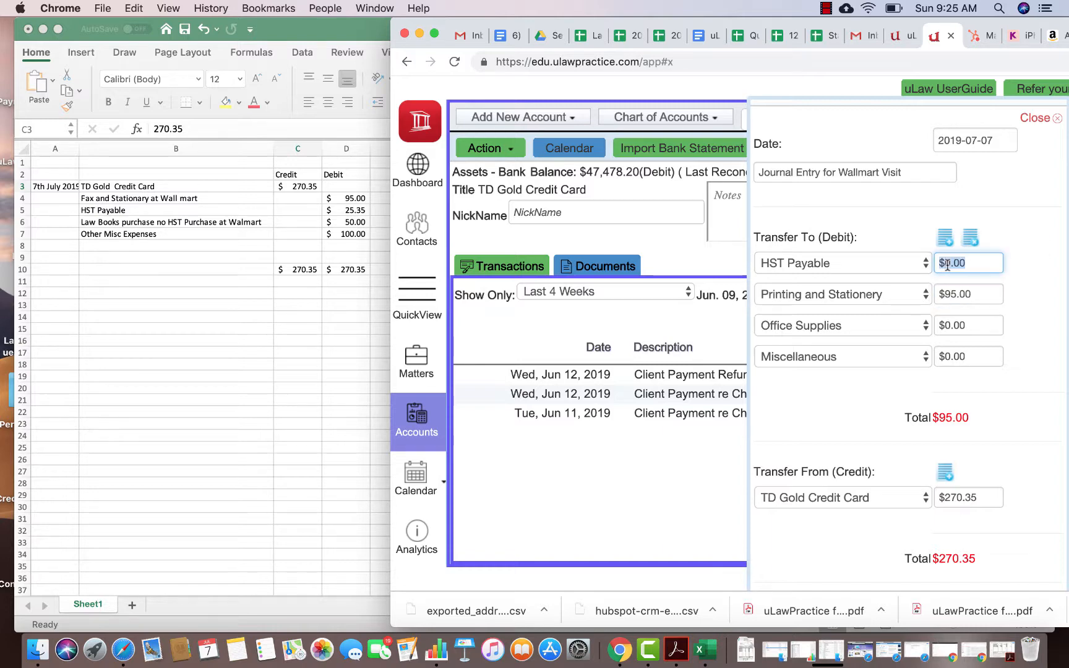
type("25.35")
Enter debits of $50.00 for Office Supplies and $100.00 for Miscellaneous.
left_click(953, 320)
type("5")
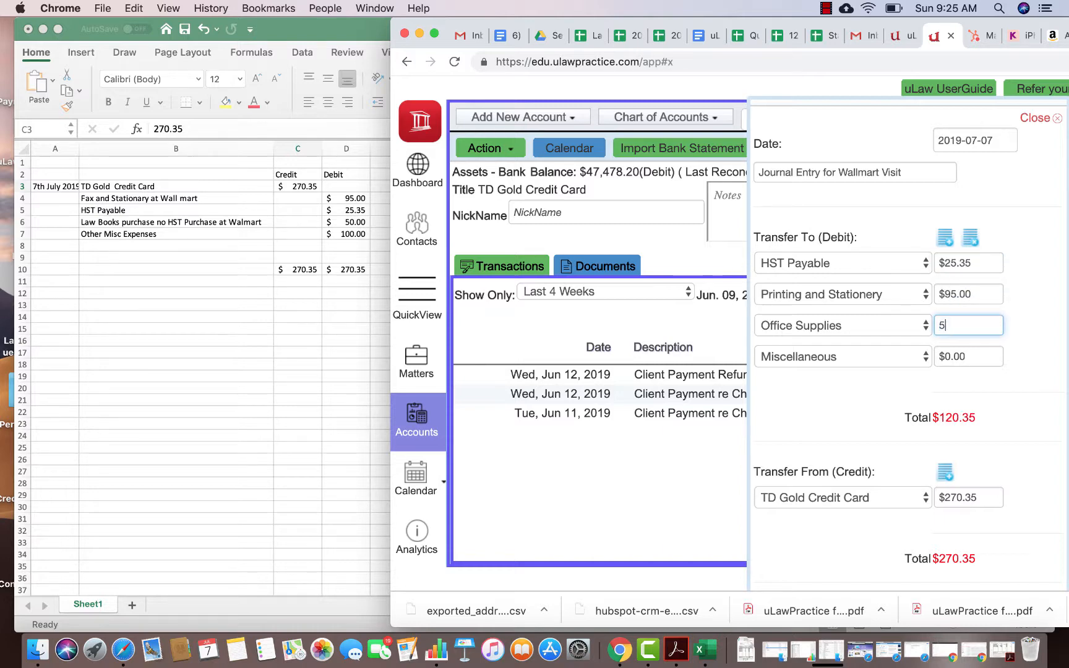
type("0")
left_click(952, 357)
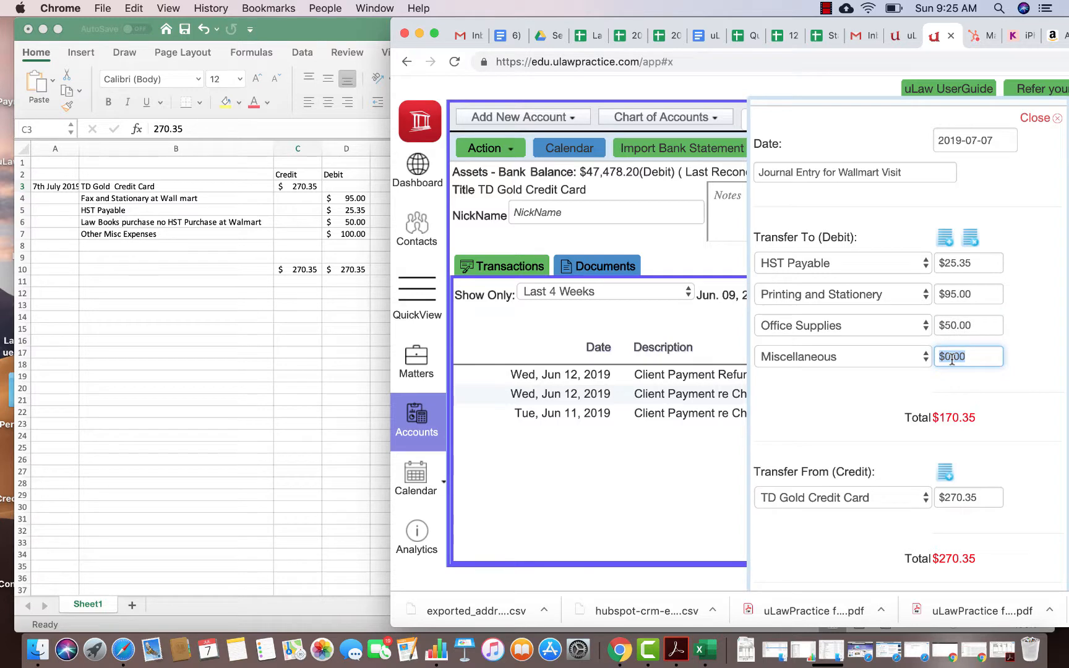
type("1")
left_click(833, 413)
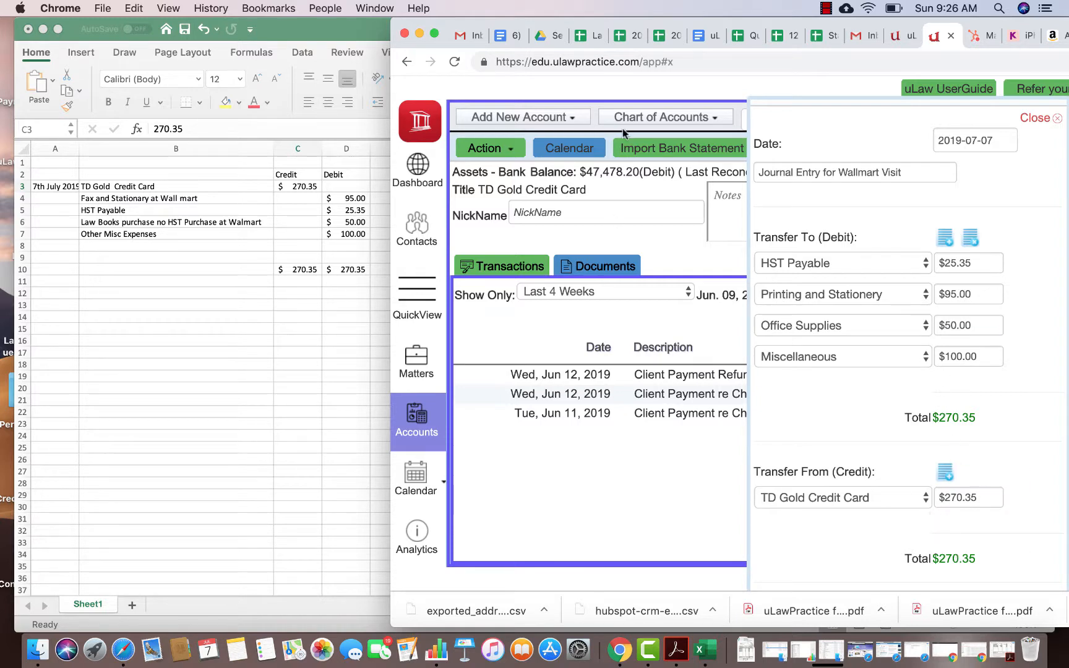
Move the browser window back over the spreadsheet and submit the completed transfer.
left_click_drag(437, 23, 147, 25)
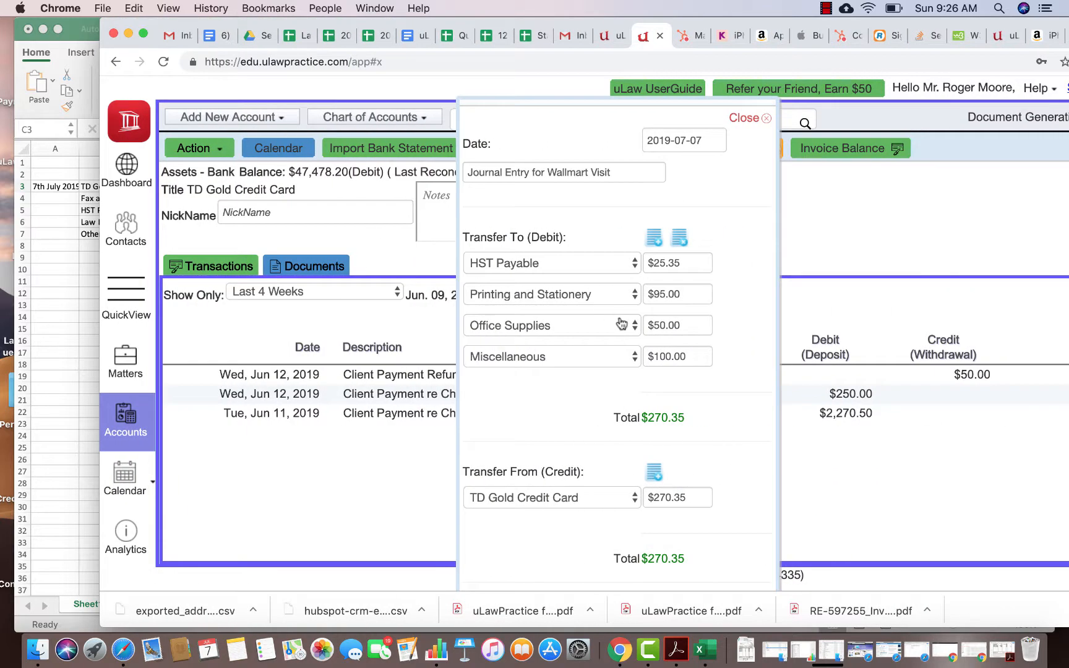
scroll(621, 323, "down", 2)
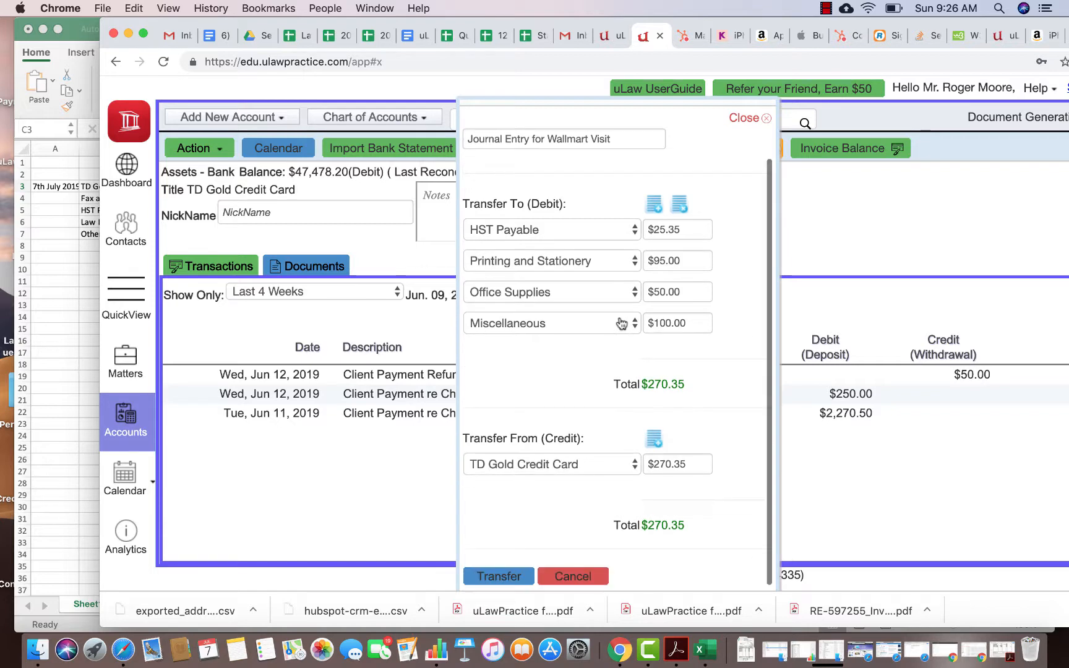
left_click(493, 576)
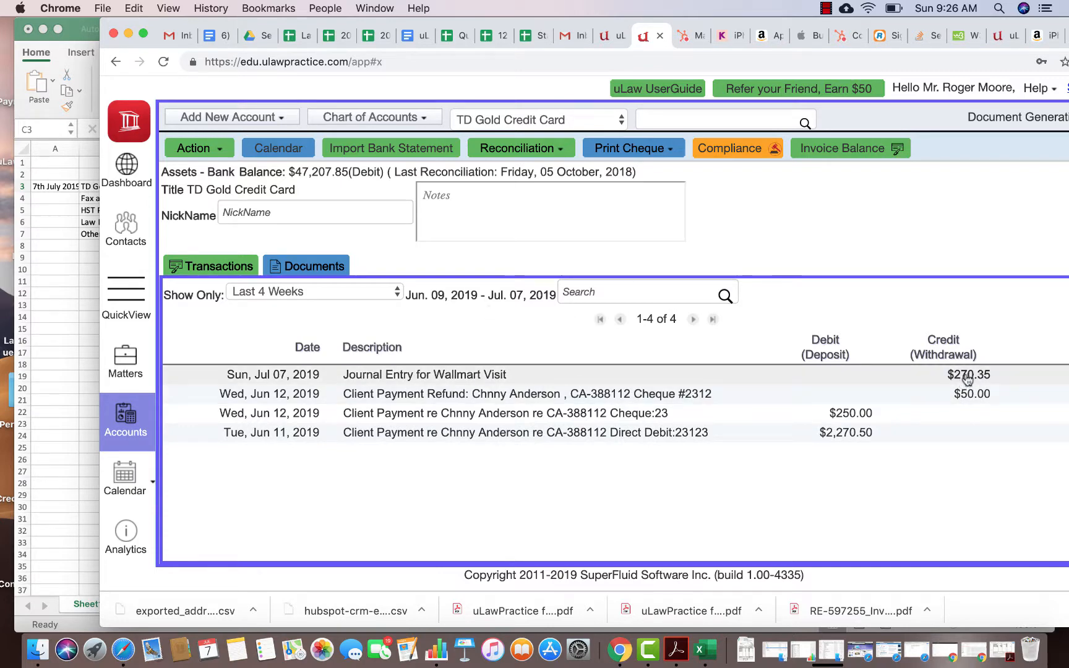
Open the posted "Journal Entry for Wallmart Visit" transaction, review its debit and credit lines, and close it.
left_click(465, 377)
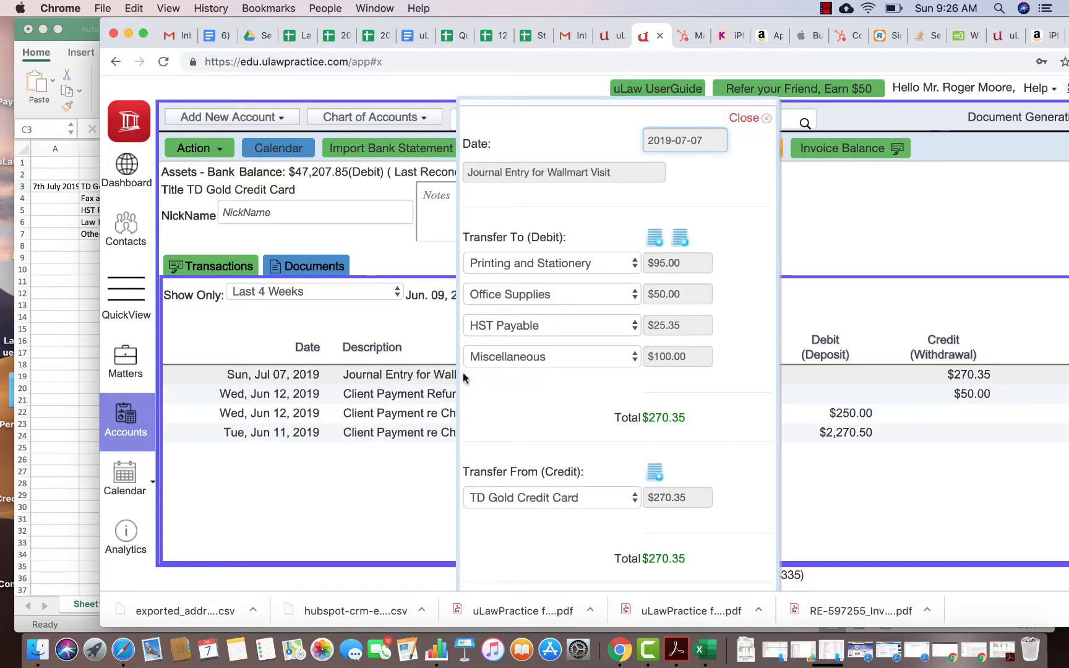
scroll(628, 390, "down", 1)
scroll(627, 389, "up", 1)
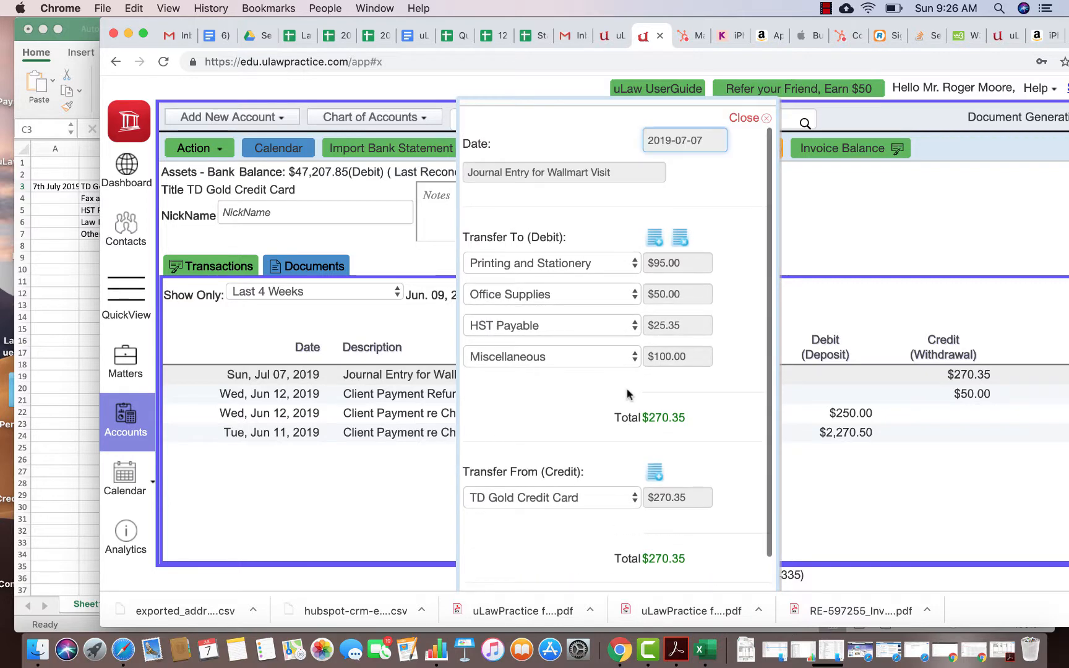
left_click(746, 118)
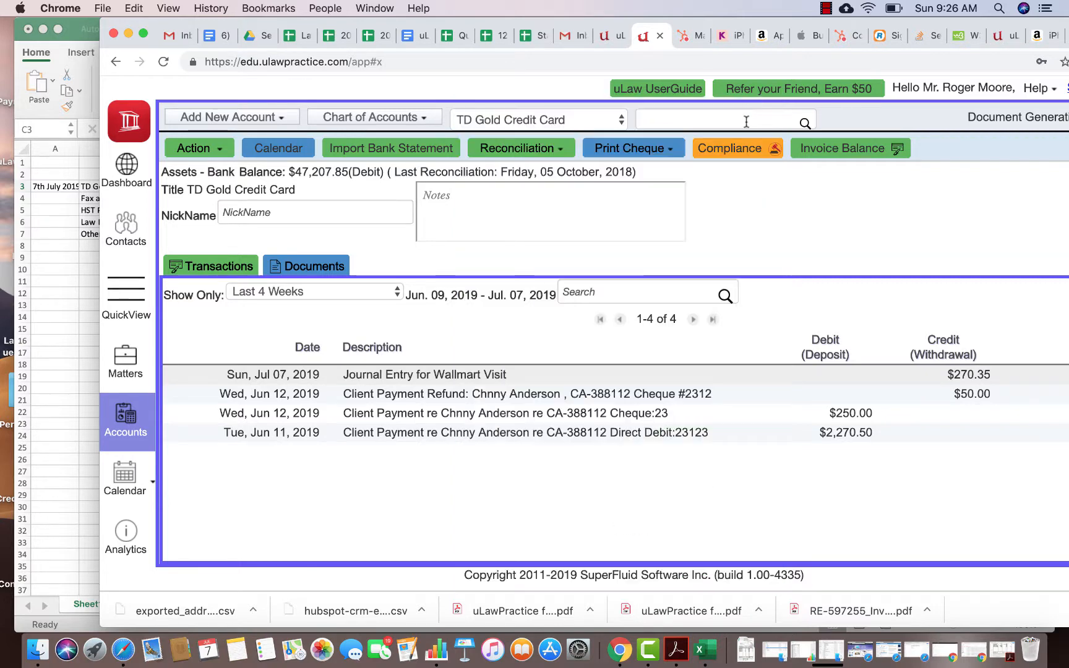
Reopen the "Journal Entry for Wallmart Visit" transaction, unlock it for editing, and close it without changing its lines.
left_click(972, 379)
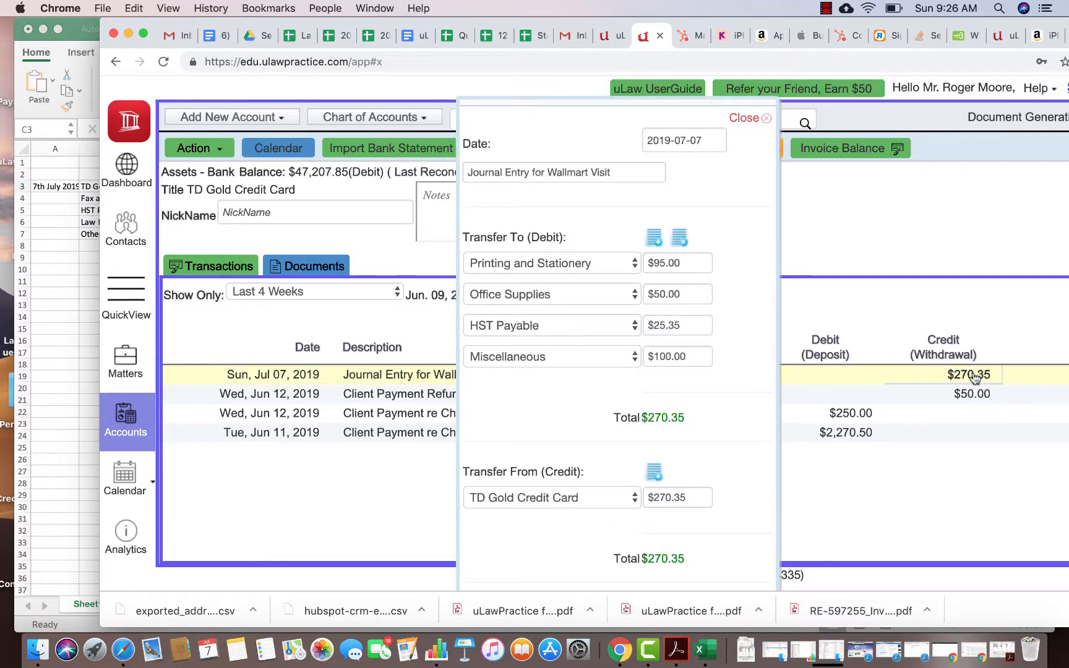
scroll(622, 428, "down", 1)
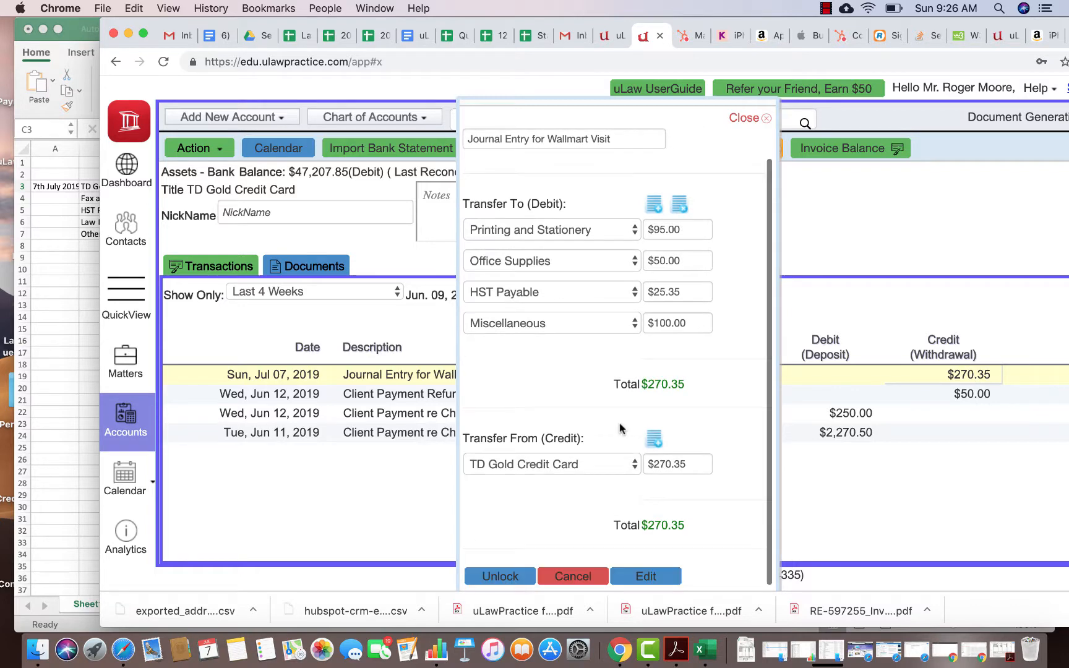
left_click(486, 575)
left_click(486, 286)
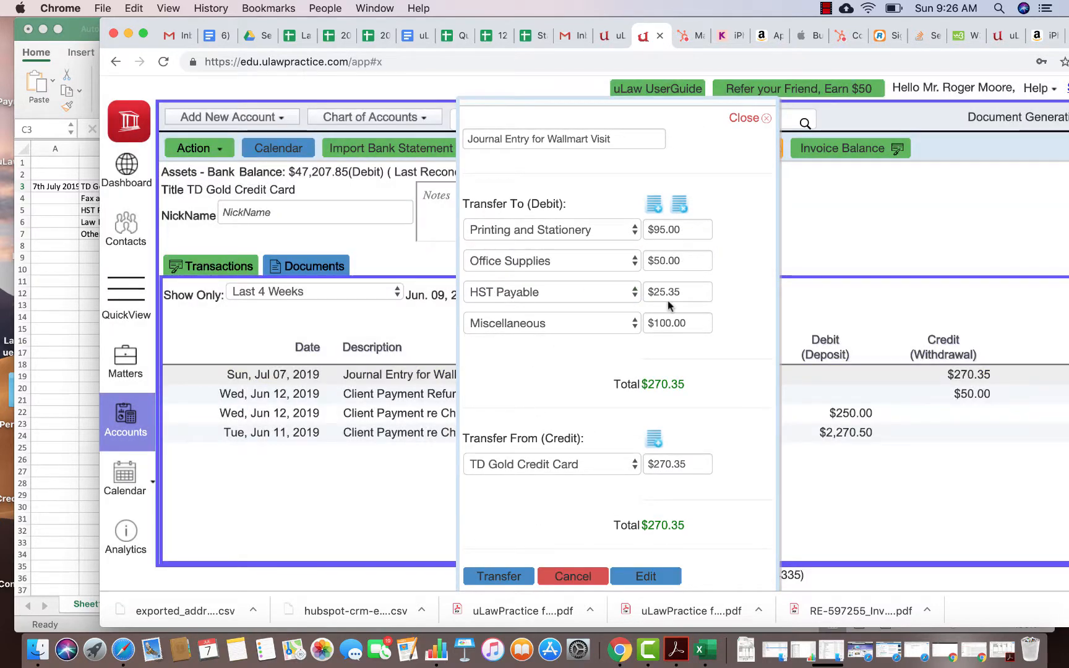
scroll(752, 154, "up", 1)
left_click(747, 118)
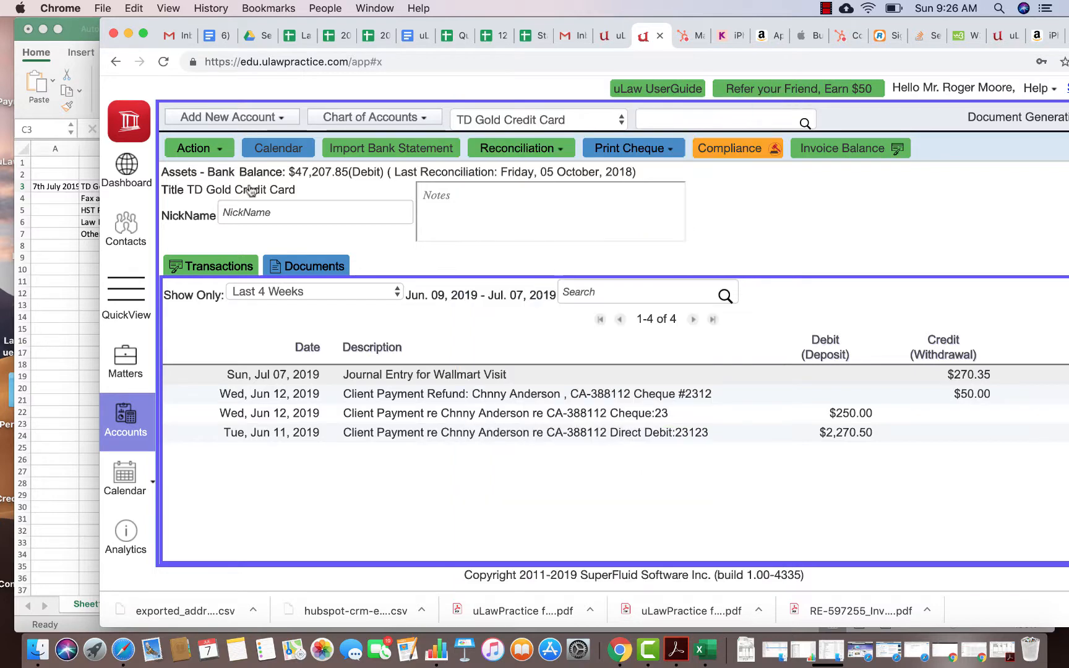
left_click(221, 151)
mouse_move(227, 177)
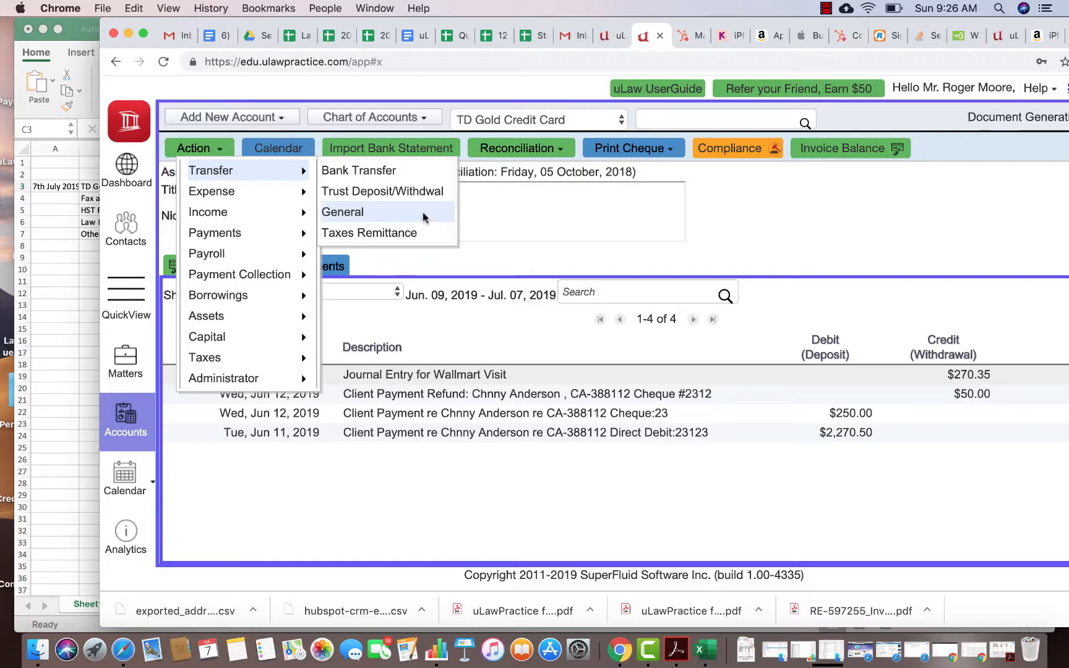
left_click(867, 240)
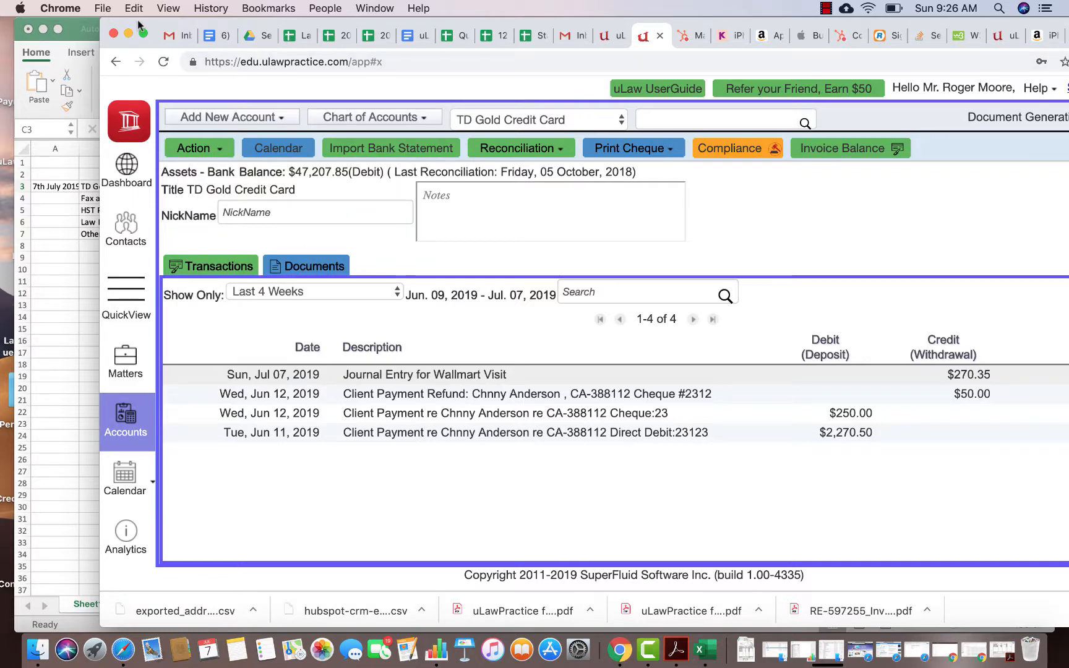
left_click(829, 10)
left_click(840, 26)
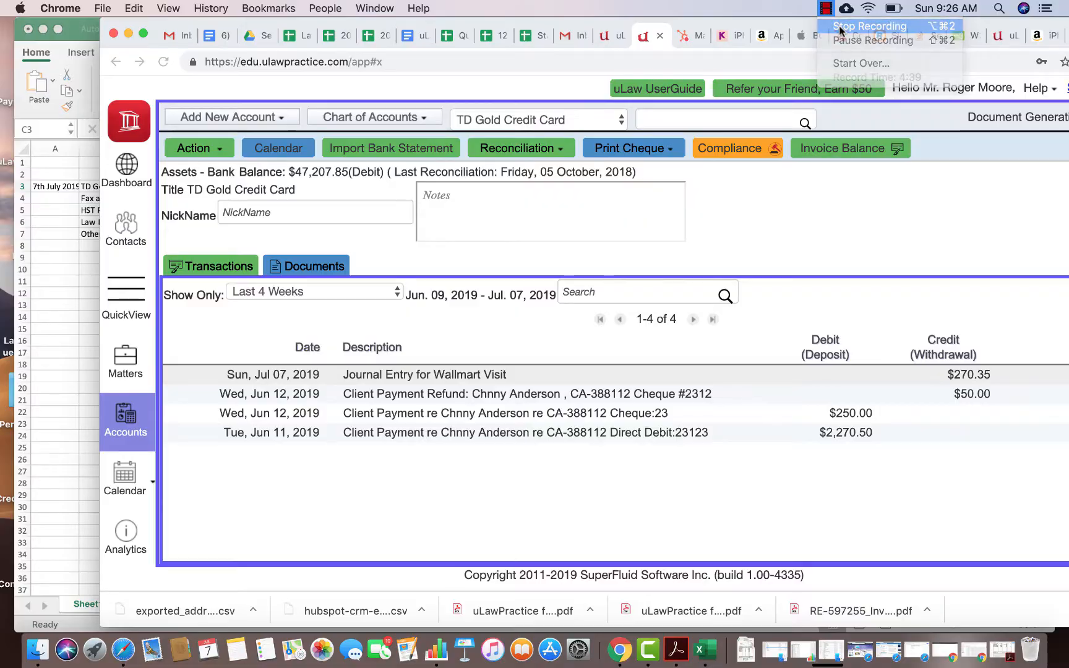